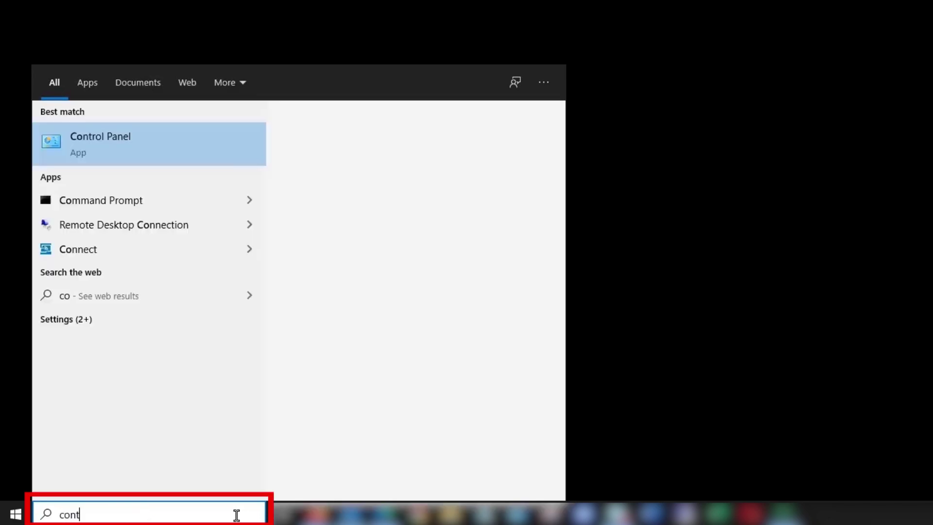
text(rol panel)
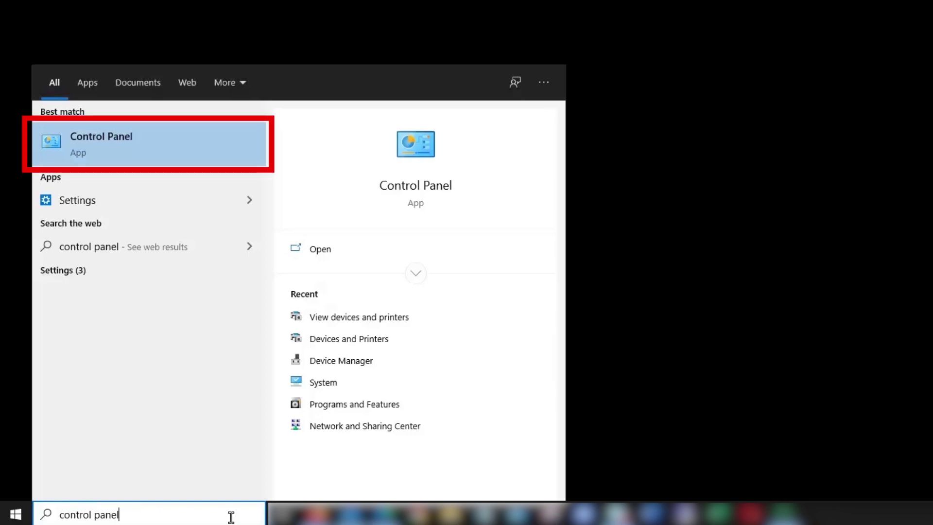
Launch Control Panel from the Start search best-match result.
click(197, 151)
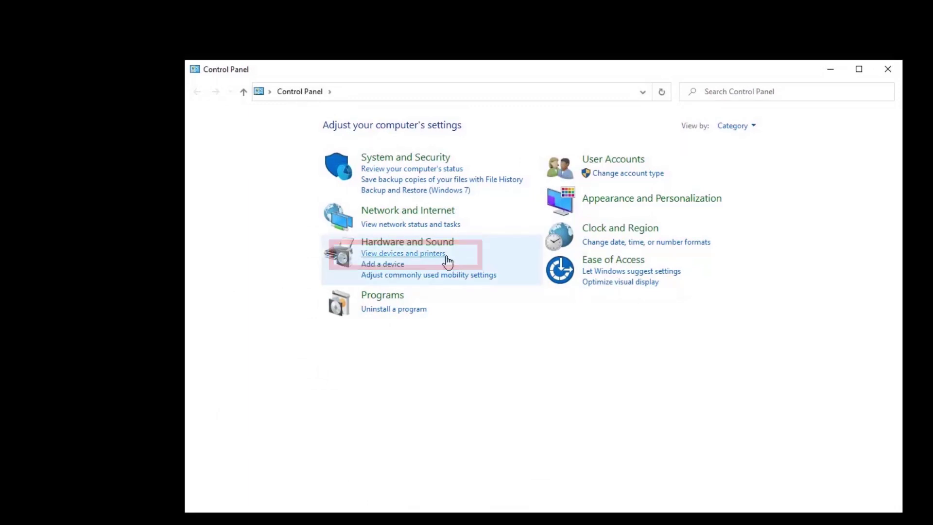
Cancel all documents in the Brother MFC-J4510DW queue via Devices and Printers, then close it.
click(447, 259)
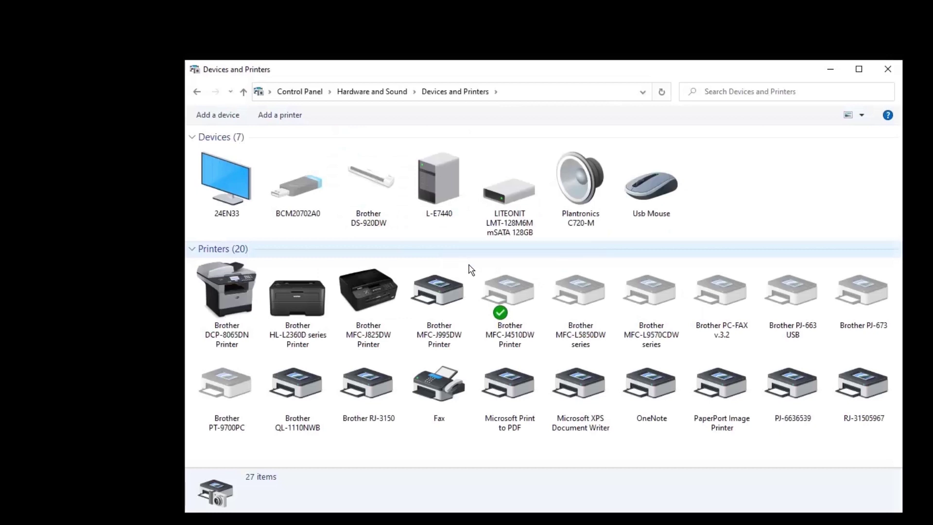
right_click(529, 322)
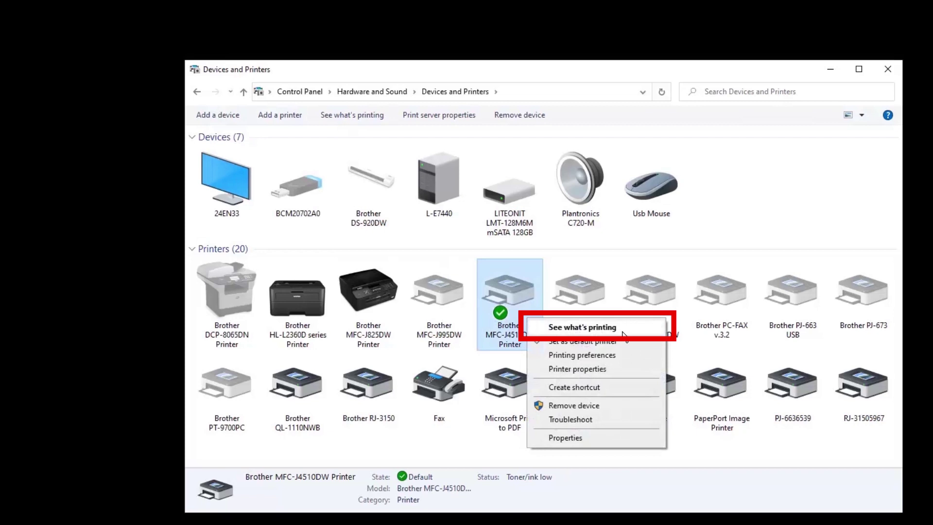
click(624, 329)
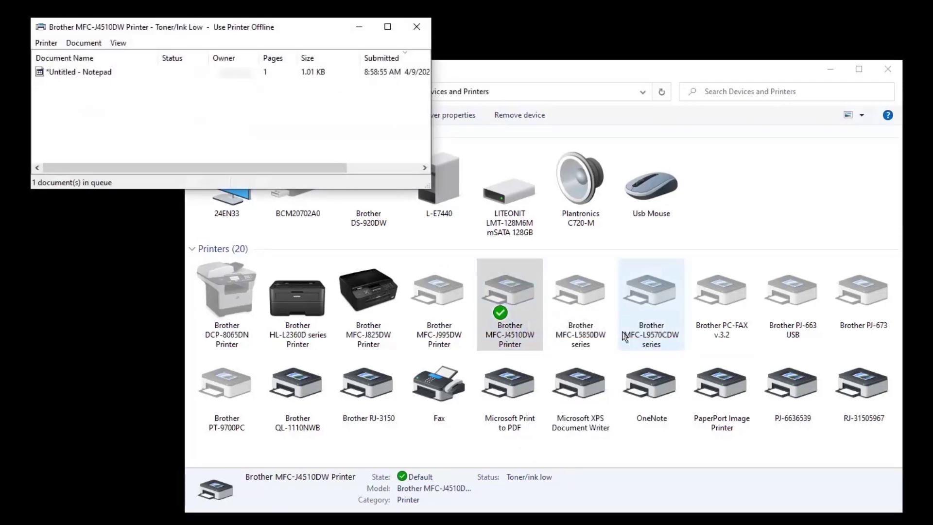
click(47, 43)
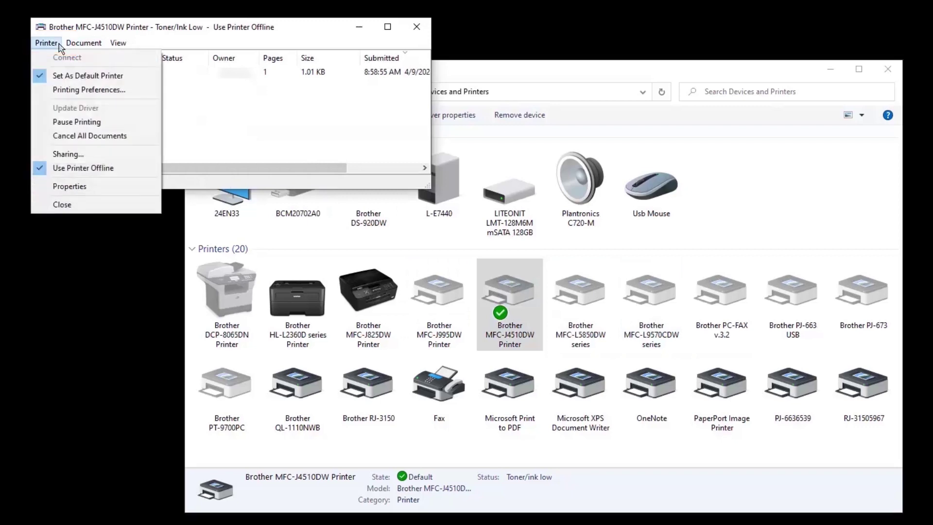
click(129, 136)
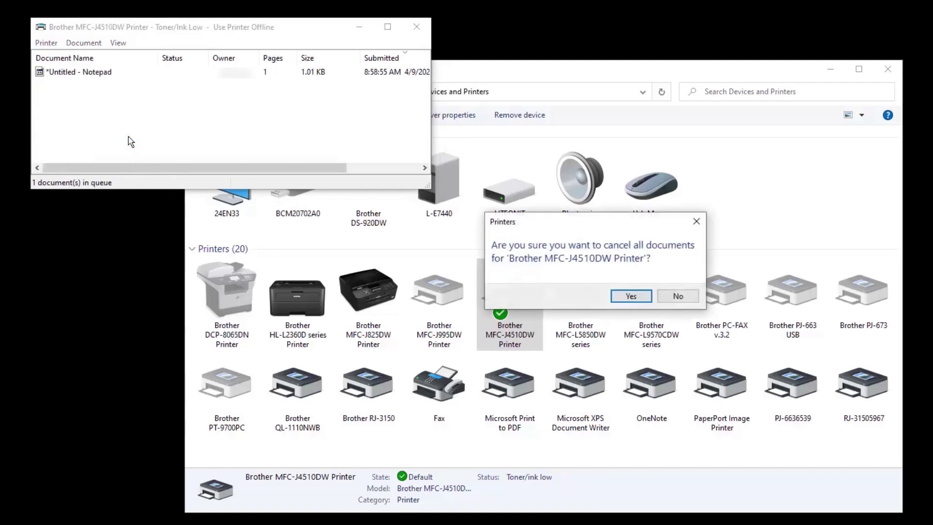
click(631, 296)
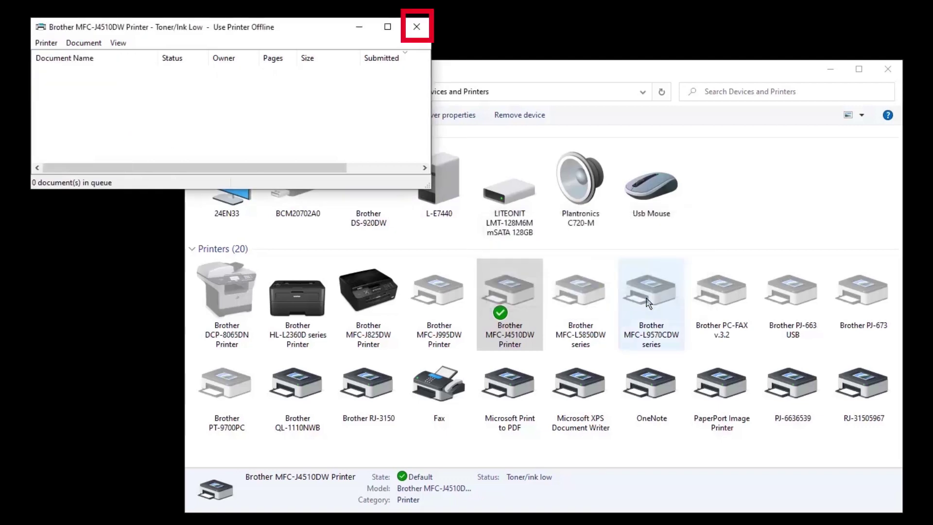
click(416, 26)
Remove the Brother MFC-J4510DW Printer device from Devices and Printers, leaving 19 printers.
right_click(537, 351)
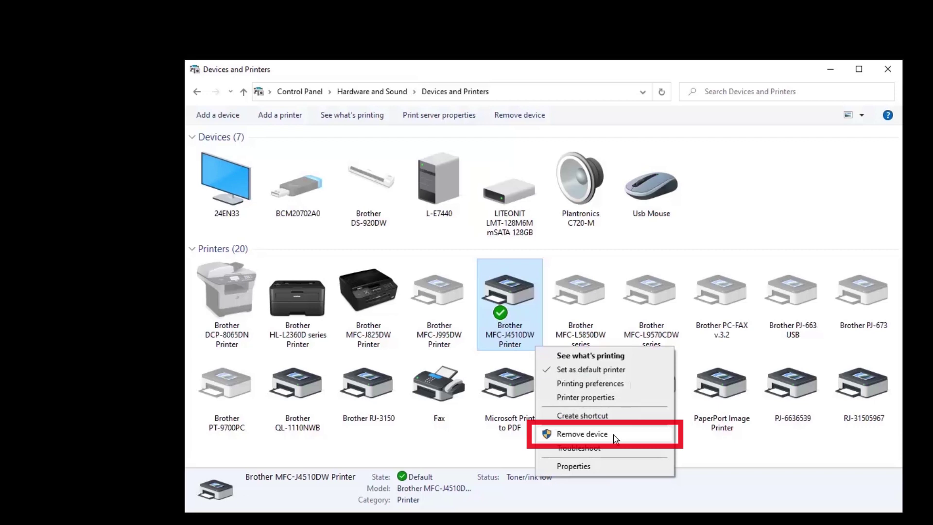
click(616, 435)
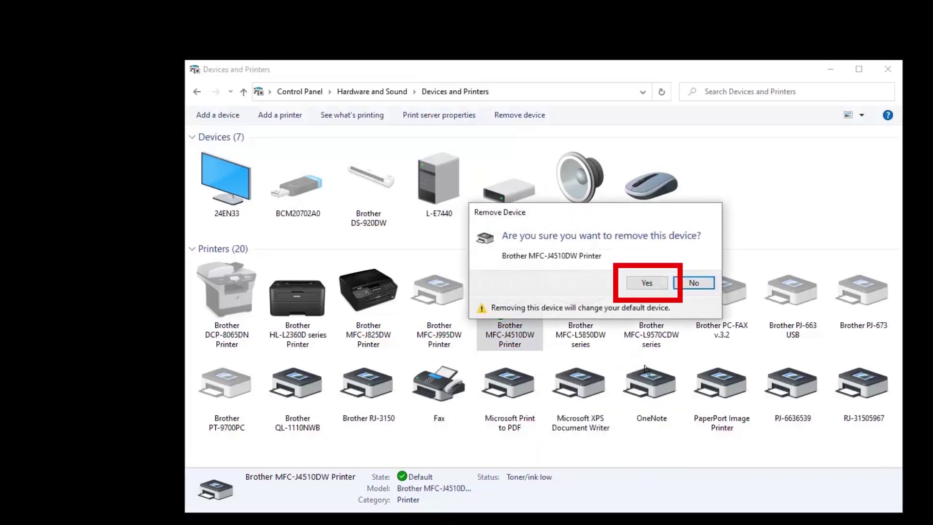
click(647, 282)
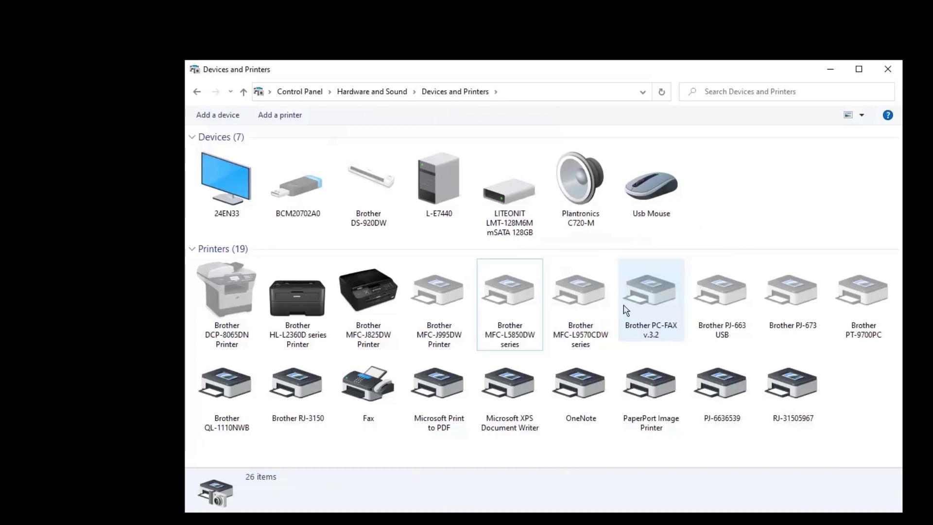
With the Brother MFC-L5850DW series printer selected, bring up Print Server Properties.
click(525, 331)
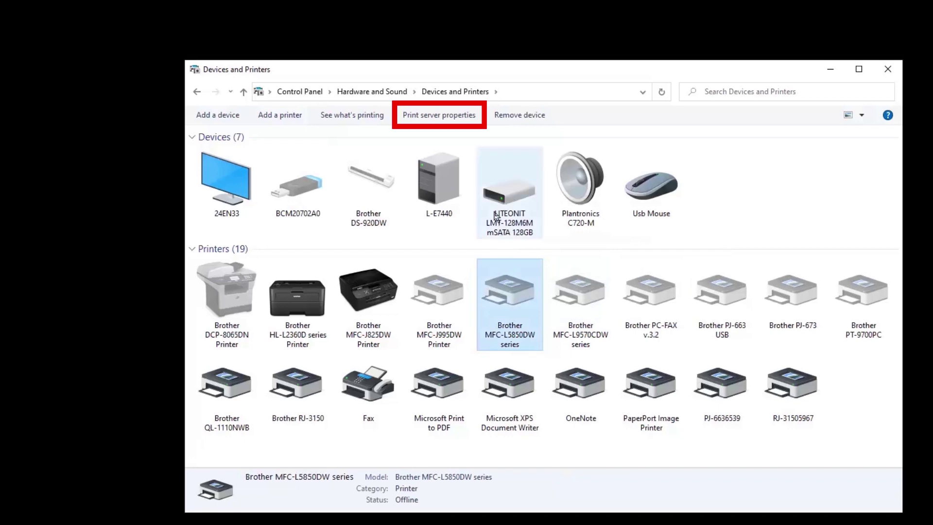
click(475, 121)
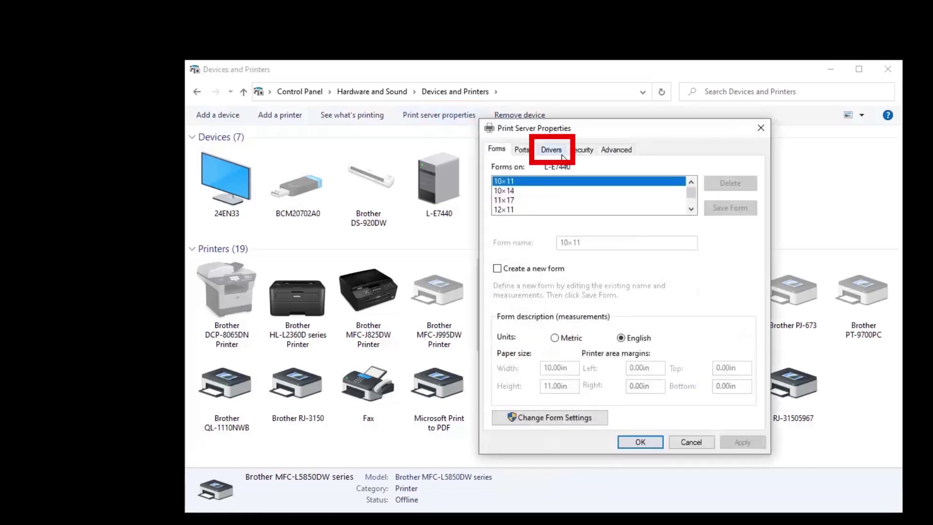
Remove the Brother MFC-J4510DW driver from the Drivers list, choosing 'Remove driver only'.
click(551, 150)
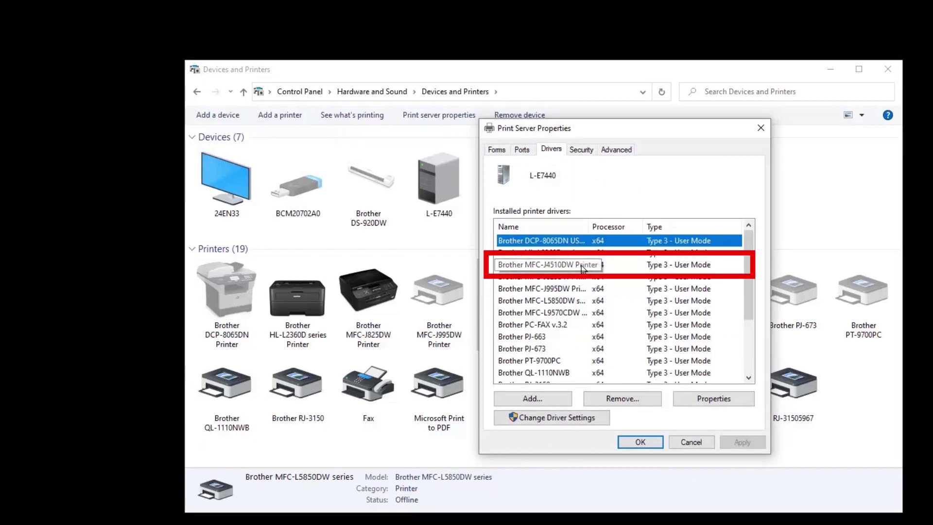
click(583, 265)
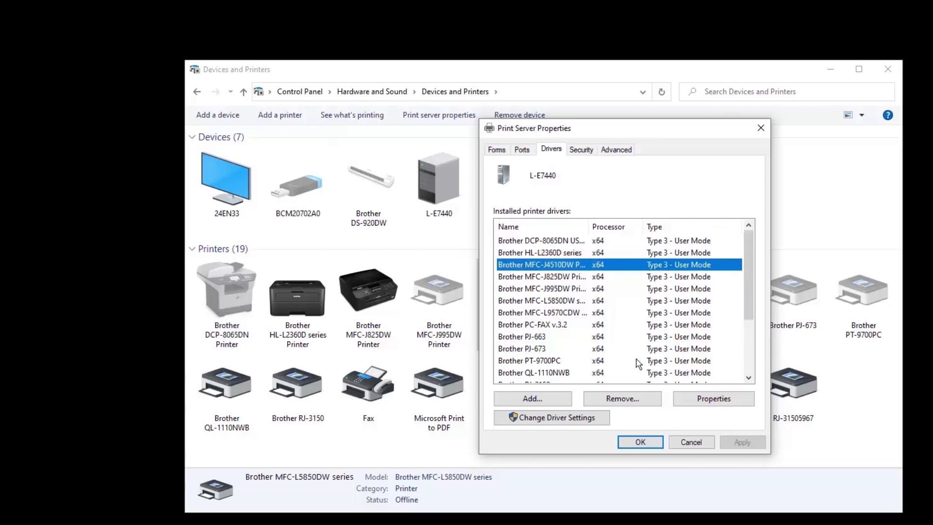
click(623, 398)
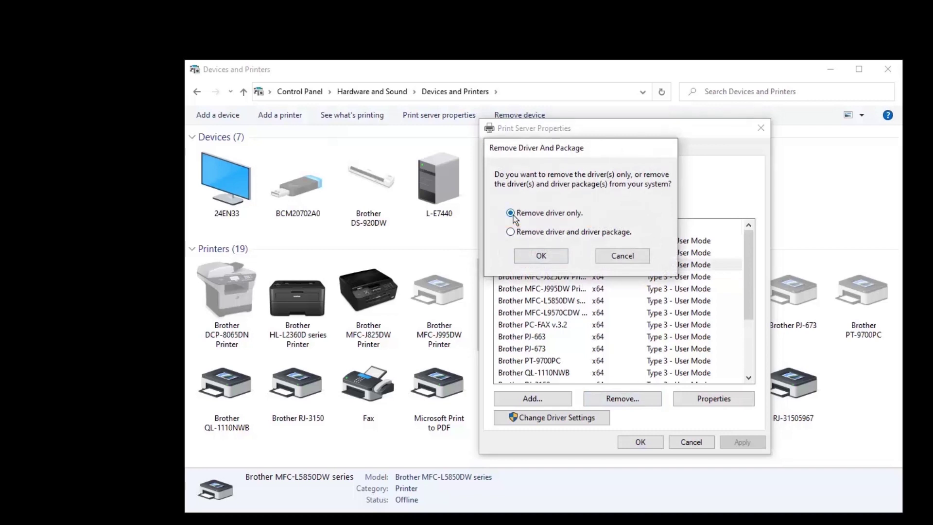
click(563, 259)
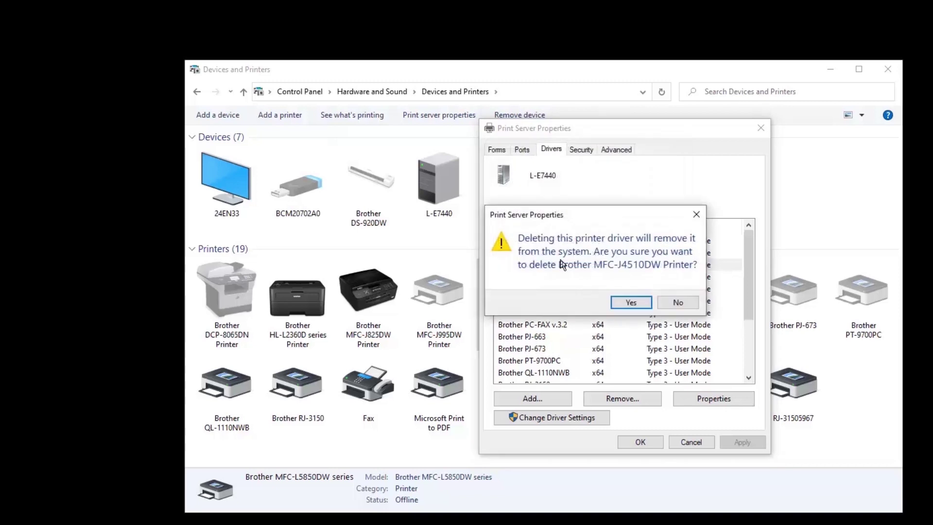
Confirm deleting the Brother MFC-J4510DW driver; Windows reports it is still in use.
click(648, 305)
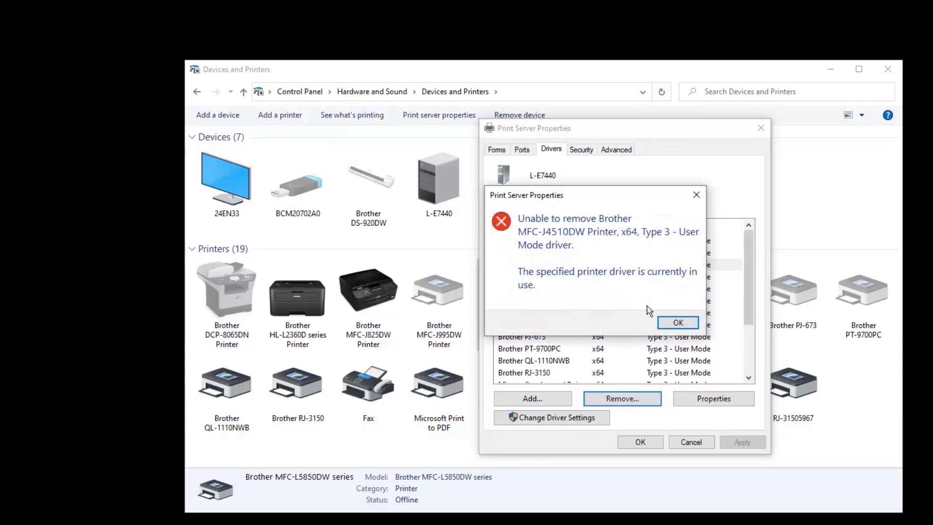